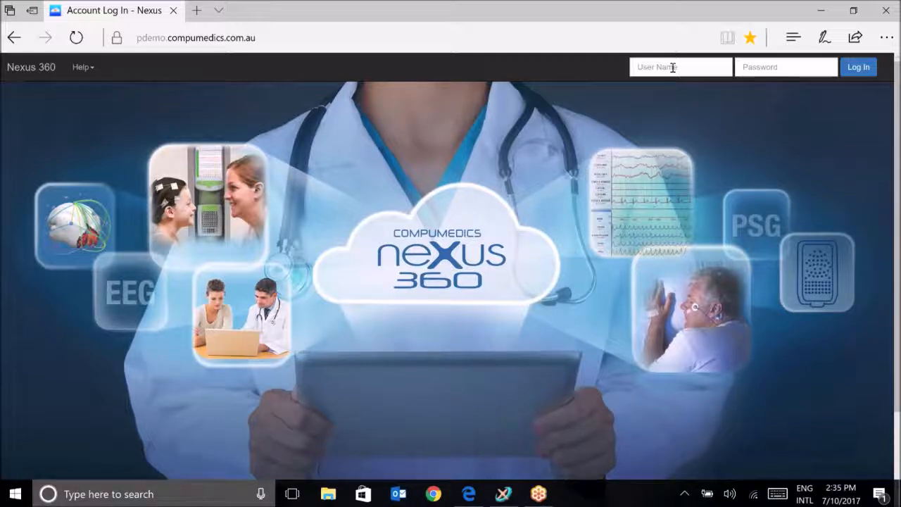
- Log in as admin with the administrator password and accept the Hospital PHI Policy
{"action": "left_click", "coordinate": [673, 68]}
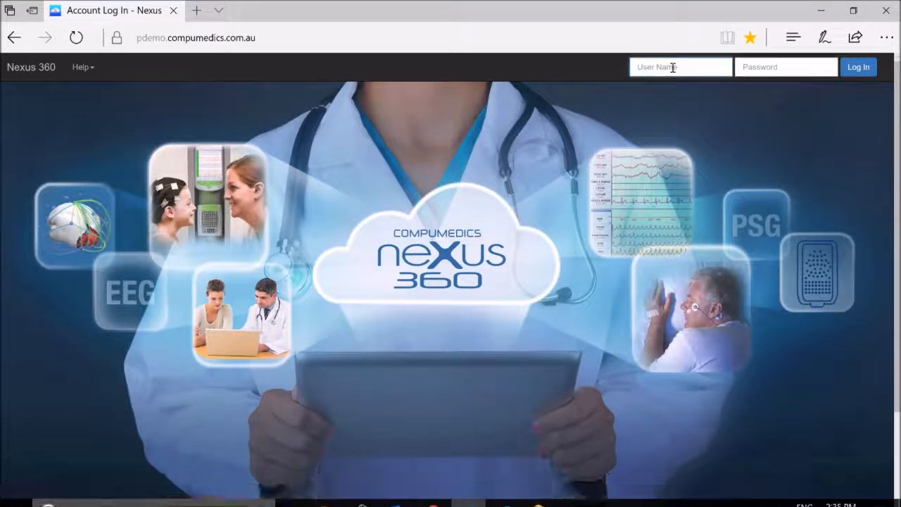
{"action": "type", "text": "admin"}
{"action": "key", "text": "Tab"}
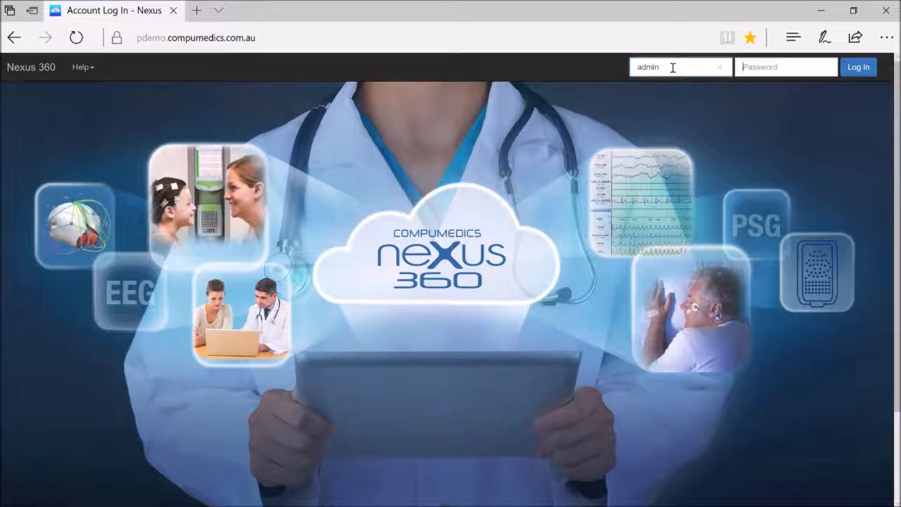
{"action": "type", "text": "••••••••••••"}
{"action": "key", "text": "Return"}
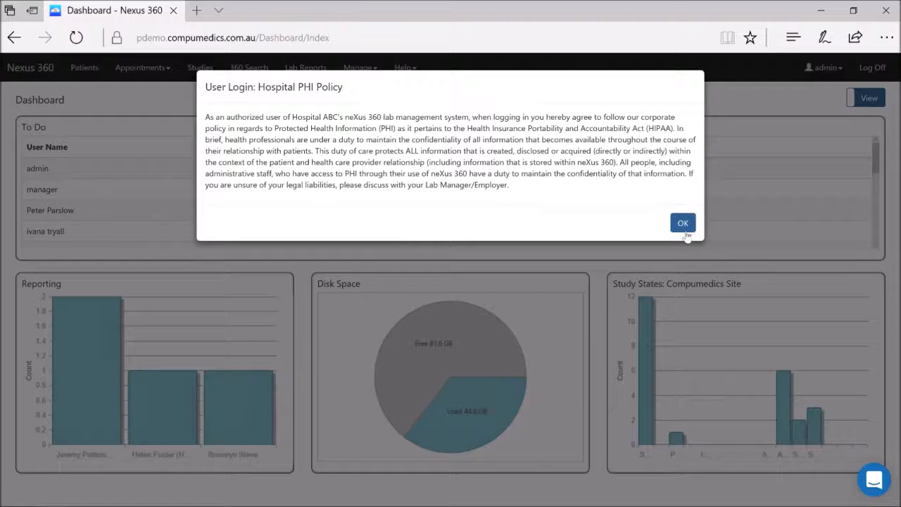
{"action": "left_click", "coordinate": [681, 223]}
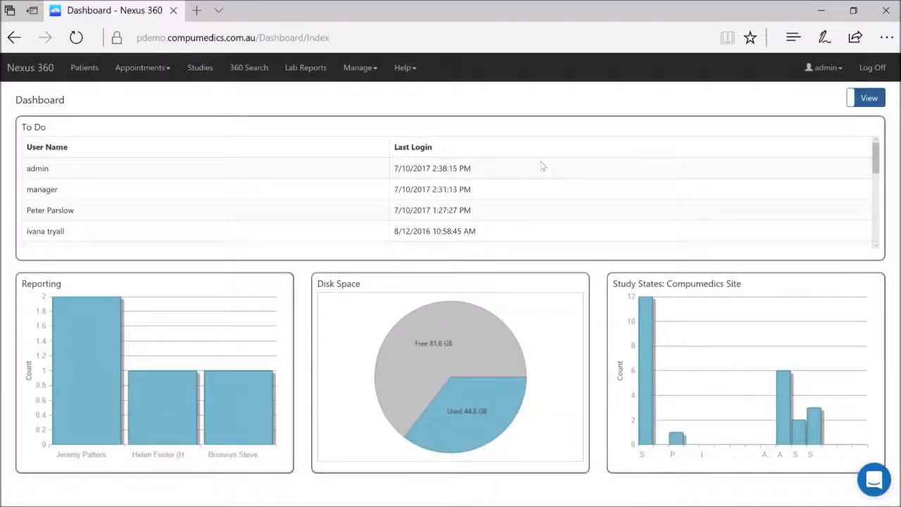
- Browse the Manage menu's System Tasks and Advanced options, then open Security > Groups
{"action": "left_click", "coordinate": [366, 73]}
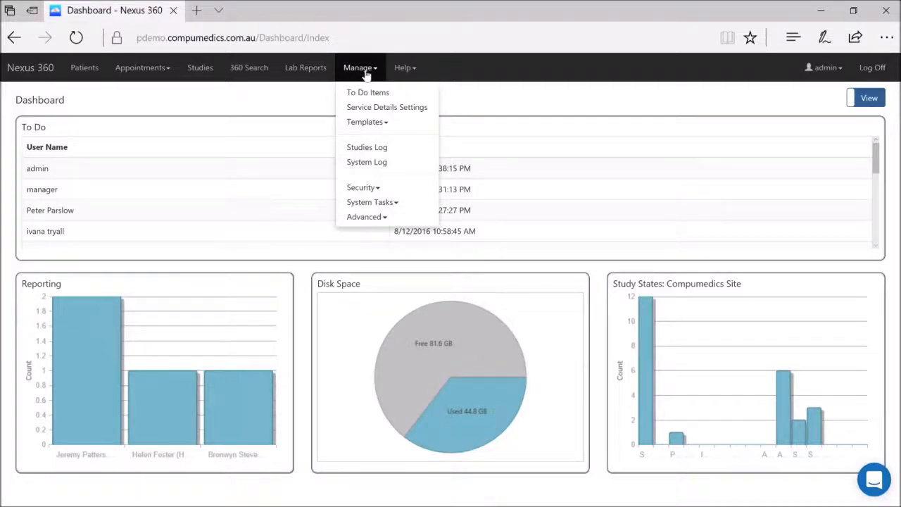
{"action": "left_click", "coordinate": [390, 203]}
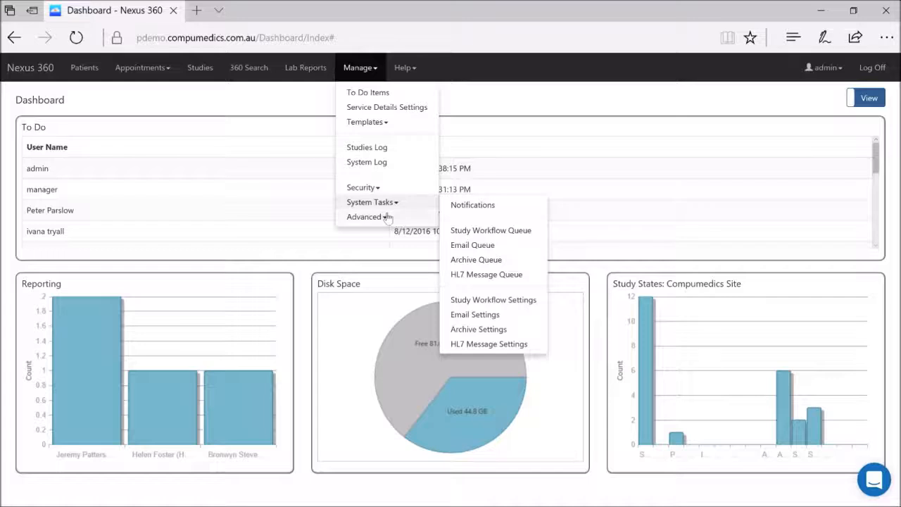
{"action": "left_click", "coordinate": [386, 216]}
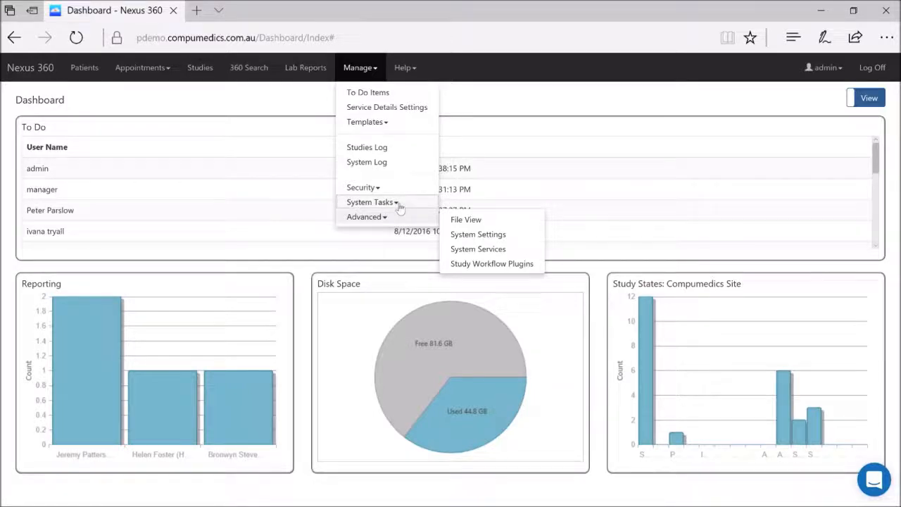
{"action": "left_click", "coordinate": [399, 204]}
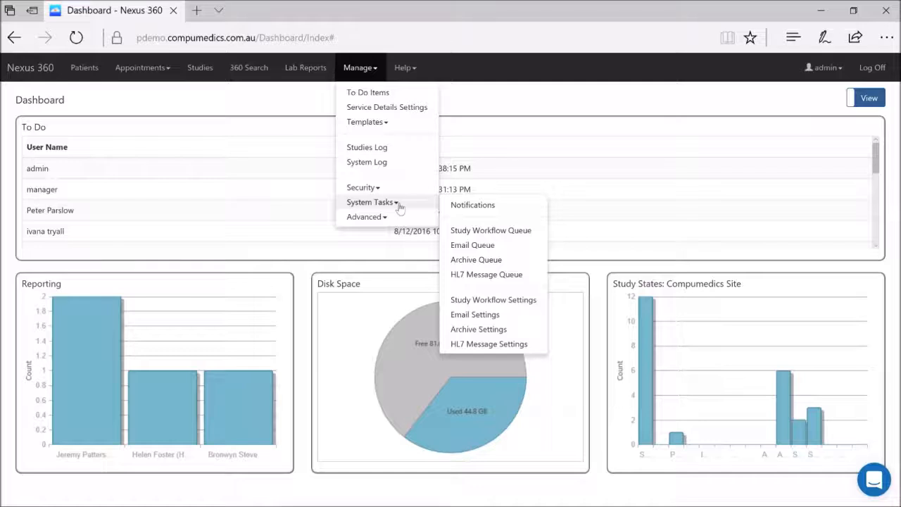
{"action": "left_click", "coordinate": [398, 187]}
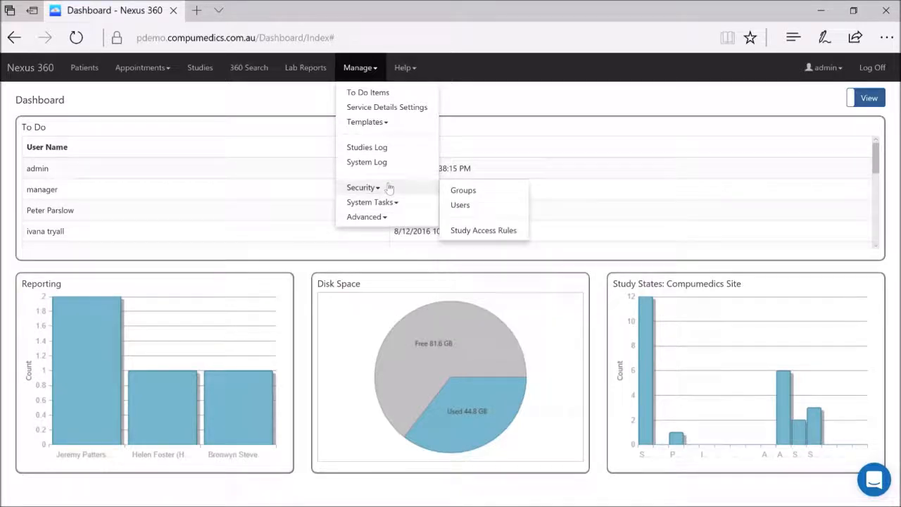
{"action": "left_click", "coordinate": [464, 190]}
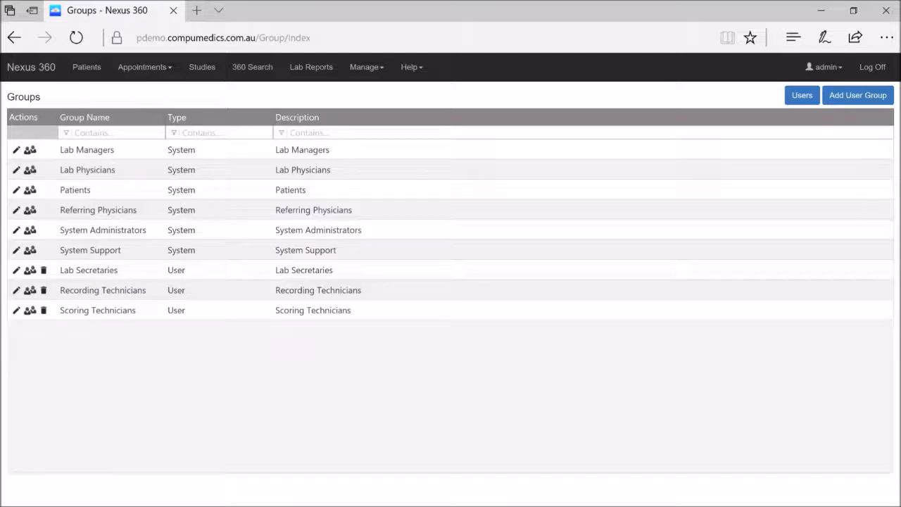
- Open the Lab Managers group for editing and scroll through its permission checkboxes
{"action": "left_click", "coordinate": [16, 152]}
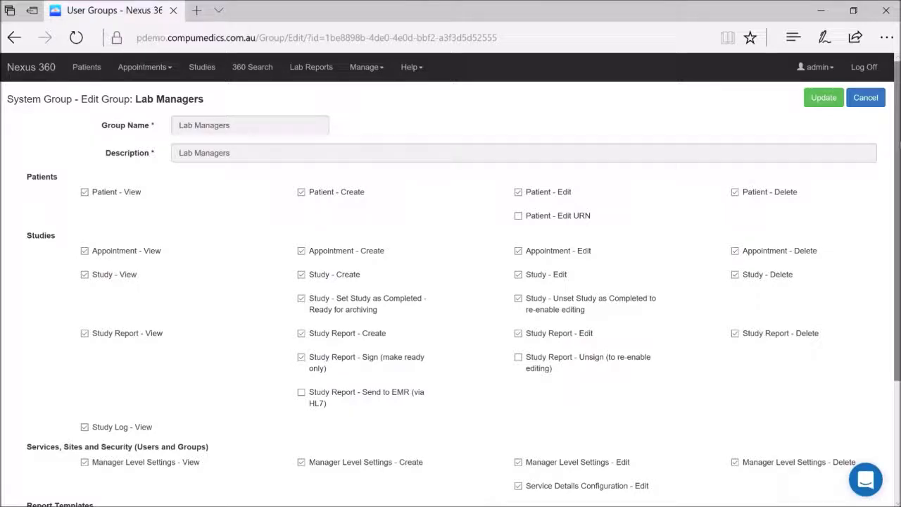
{"action": "left_click_drag", "start_coordinate": [897, 146], "coordinate": [896, 280]}
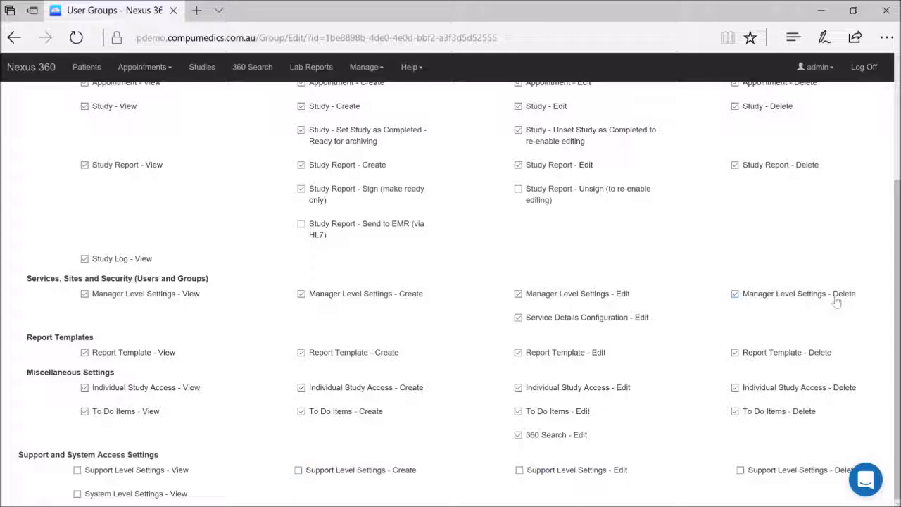
{"action": "scroll", "coordinate": [896, 211], "scroll_direction": "up", "scroll_amount": 3}
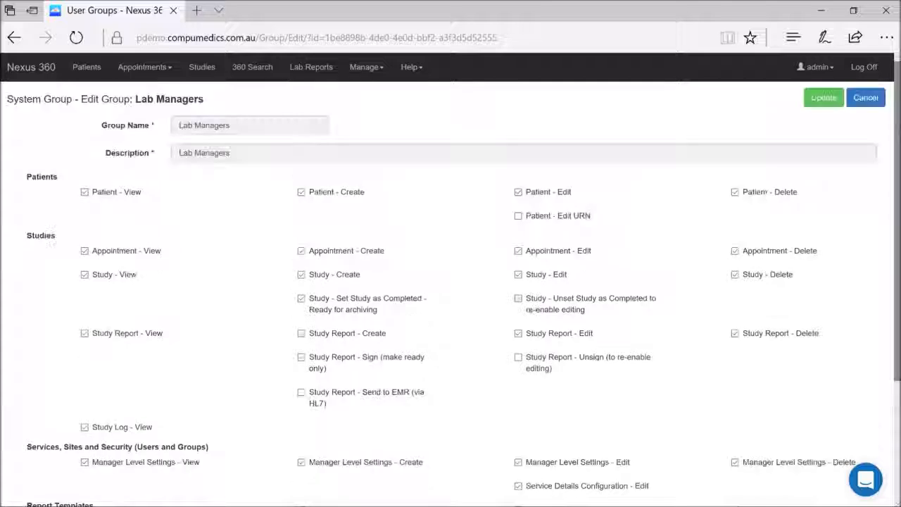
- Log off the administrator, log in as manager, and accept the Hospital PHI Policy
{"action": "left_click", "coordinate": [862, 68]}
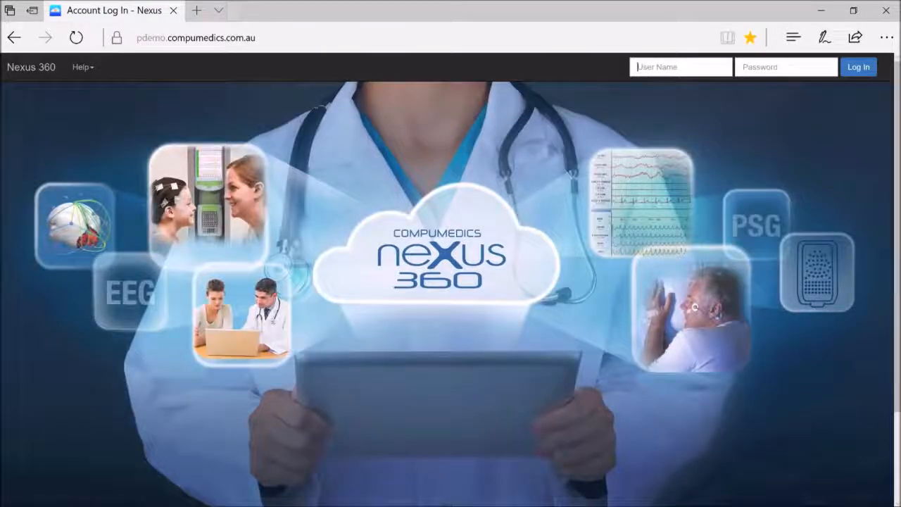
{"action": "type", "text": "manager"}
{"action": "key", "text": "Tab"}
{"action": "type", "text": "****"}
{"action": "key", "text": "BackSpace"}
{"action": "key", "text": "BackSpace"}
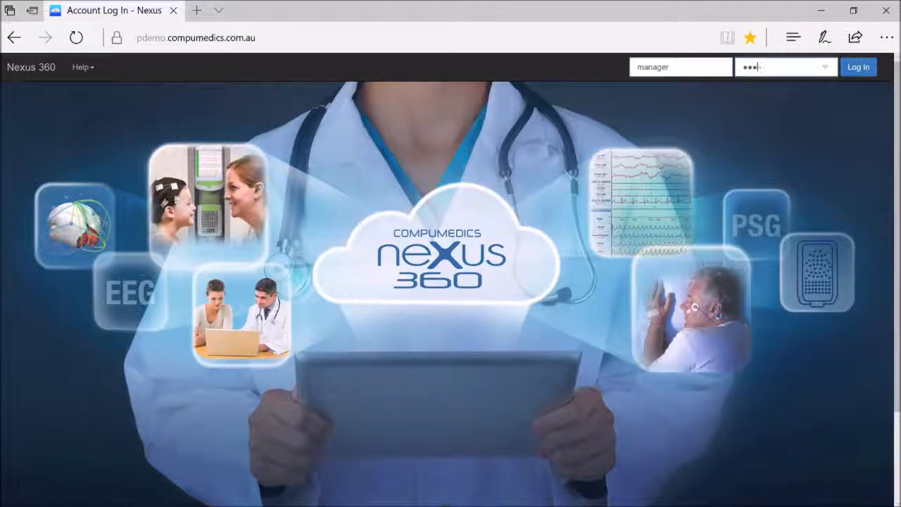
{"action": "type", "text": "*********"}
{"action": "key", "text": "Return"}
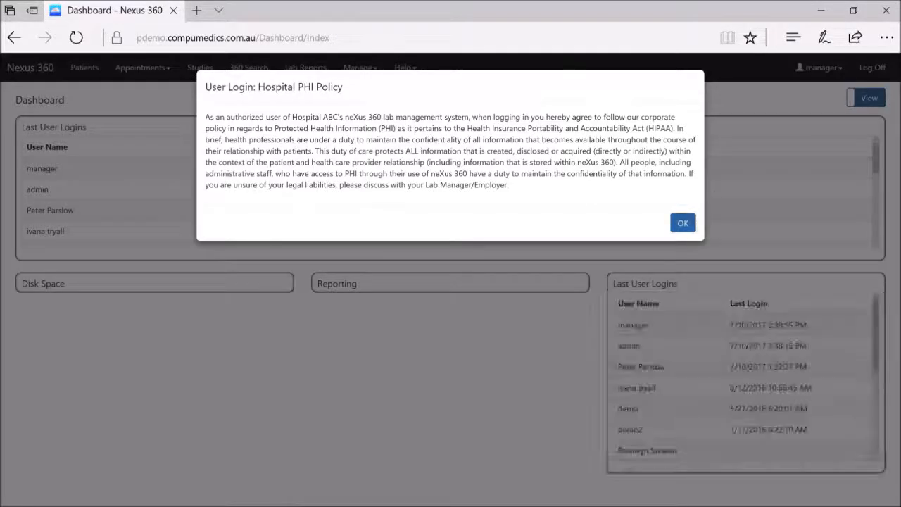
{"action": "left_click", "coordinate": [683, 215]}
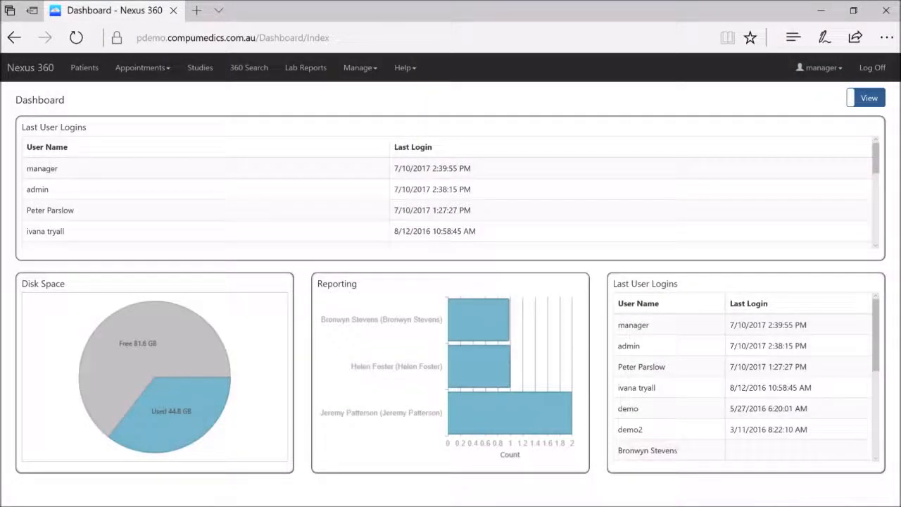
- Check the manager's System Tasks and Advanced options under Manage, then log off
{"action": "left_click", "coordinate": [360, 67]}
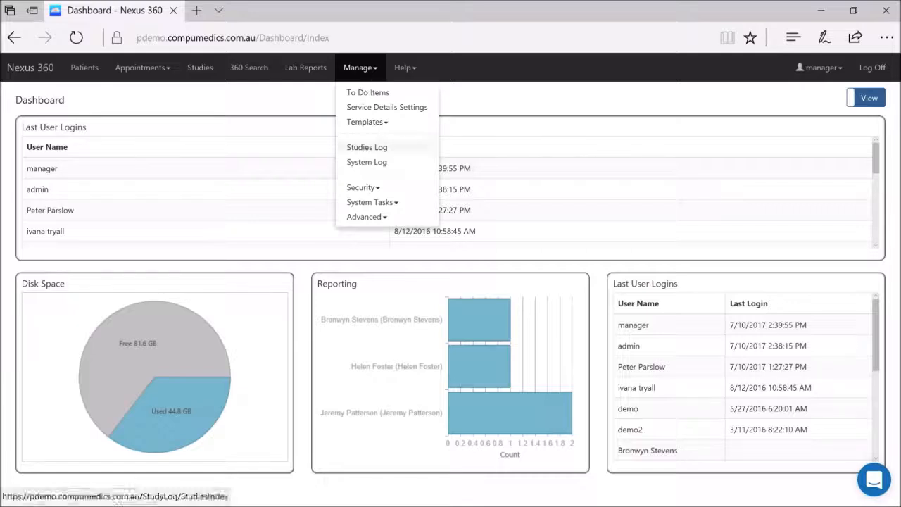
{"action": "left_click", "coordinate": [392, 203]}
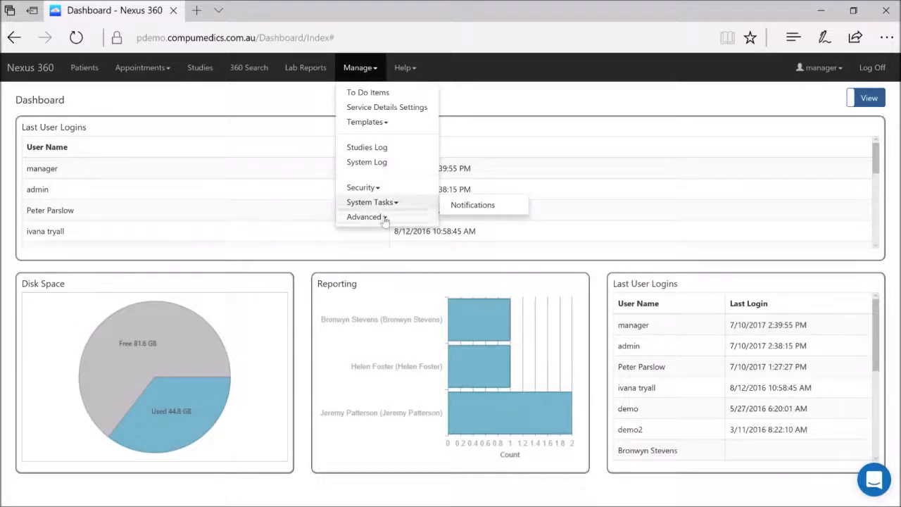
{"action": "left_click", "coordinate": [385, 219]}
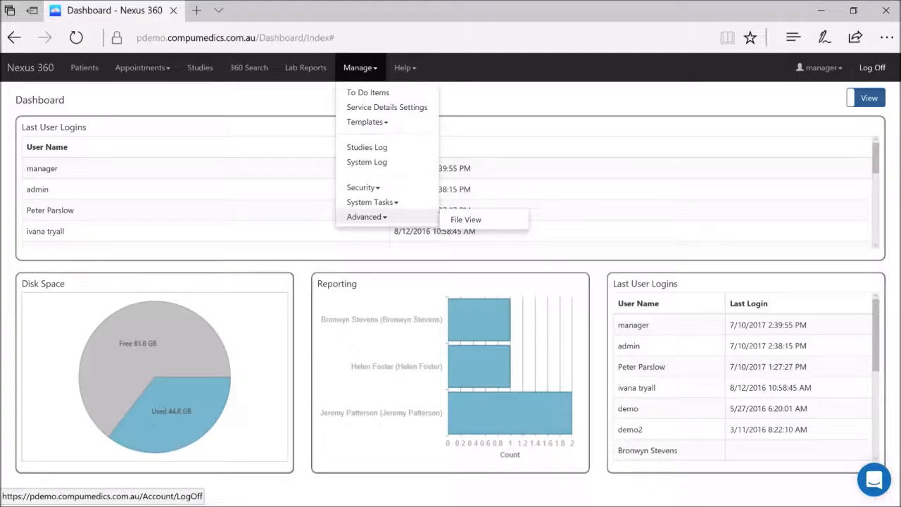
{"action": "left_click", "coordinate": [872, 68]}
{"action": "left_click", "coordinate": [685, 70]}
- Sign back in as administrator and accept the Hospital PHI Policy
{"action": "type", "text": "demin"}
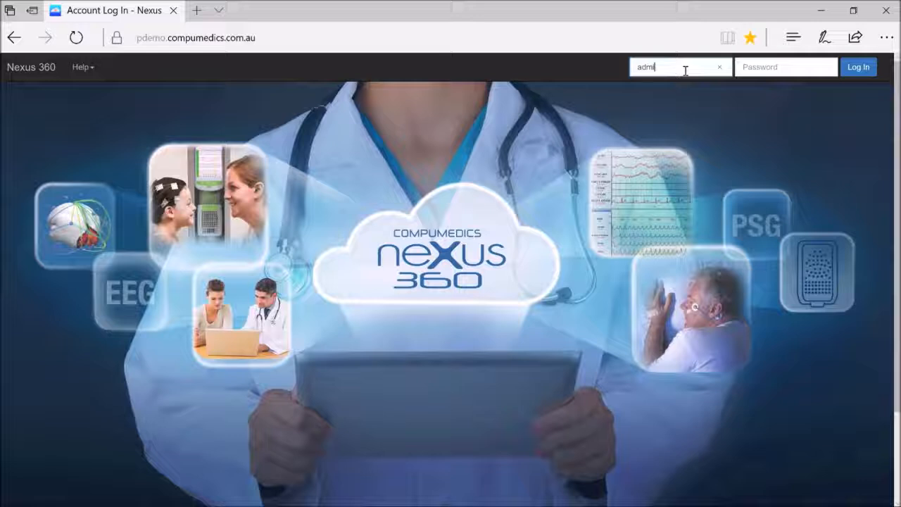
{"action": "type", "text": "************"}
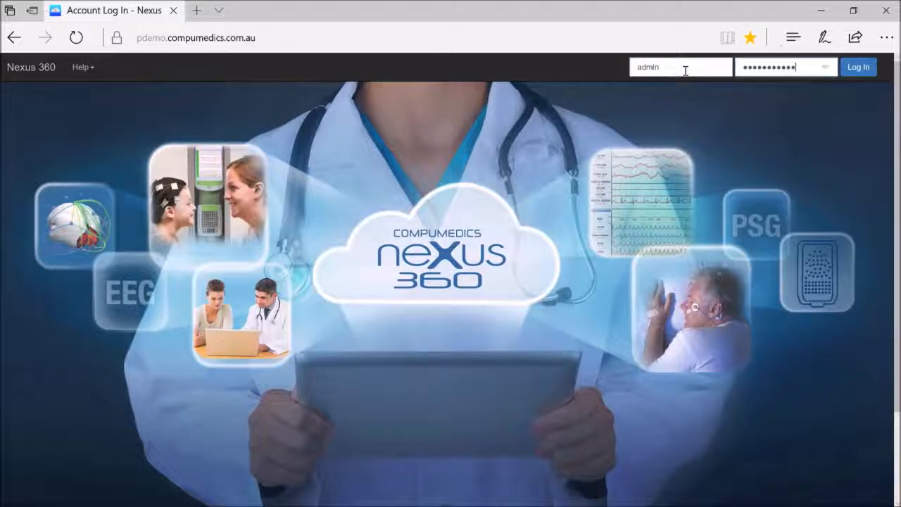
{"action": "key", "text": "Return"}
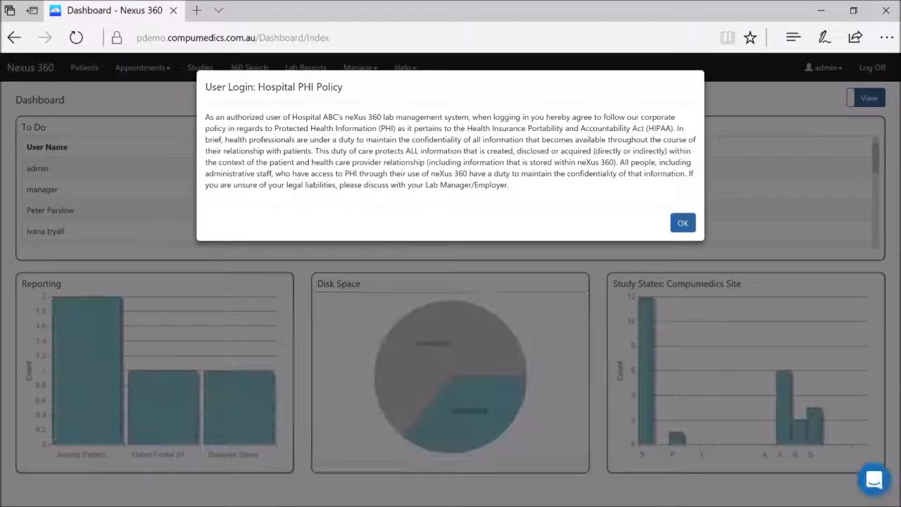
{"action": "left_click", "coordinate": [687, 224]}
- Open Manage > System Tasks > Study Workflow Settings to view the Study Scored Notification task
{"action": "left_click", "coordinate": [359, 68]}
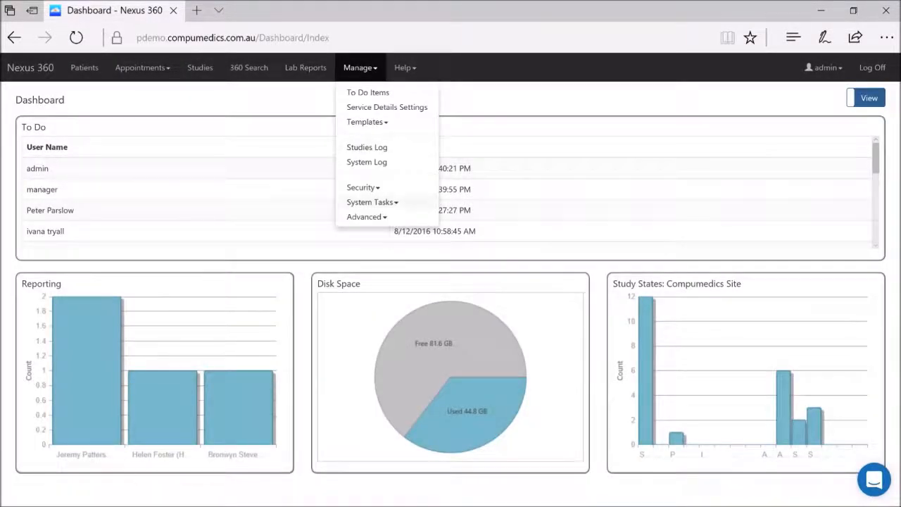
{"action": "left_click", "coordinate": [394, 204]}
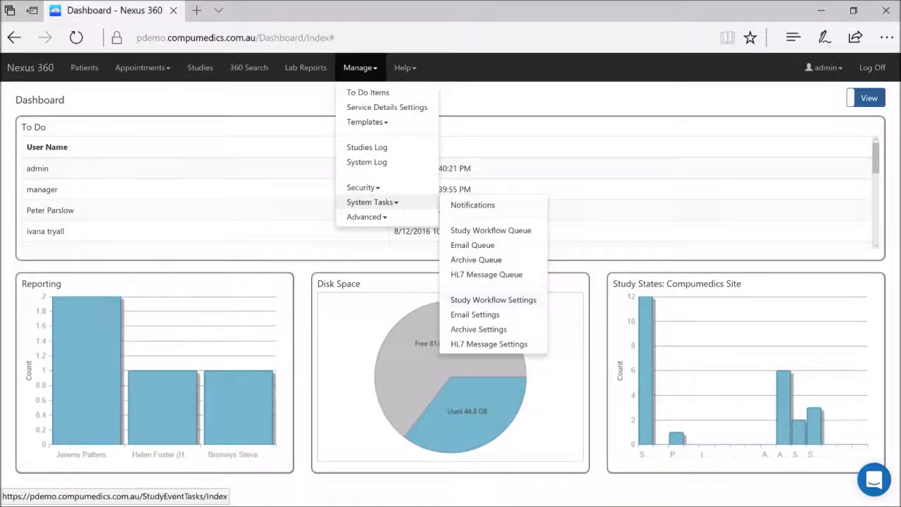
{"action": "left_click", "coordinate": [498, 301]}
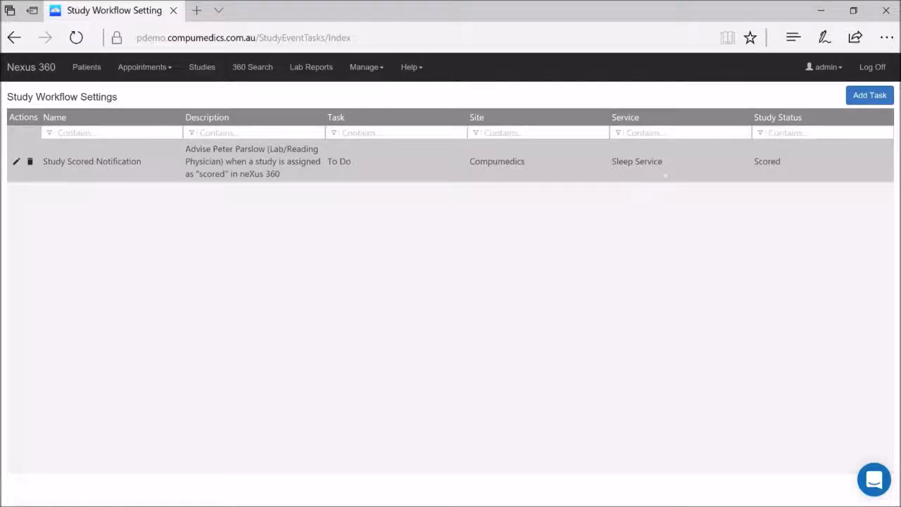
{"action": "left_click", "coordinate": [867, 96]}
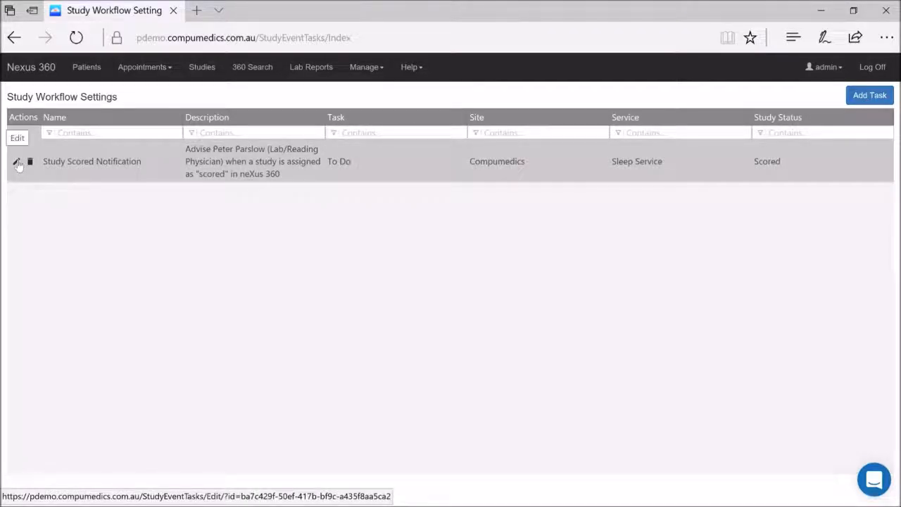
{"action": "left_click", "coordinate": [18, 163]}
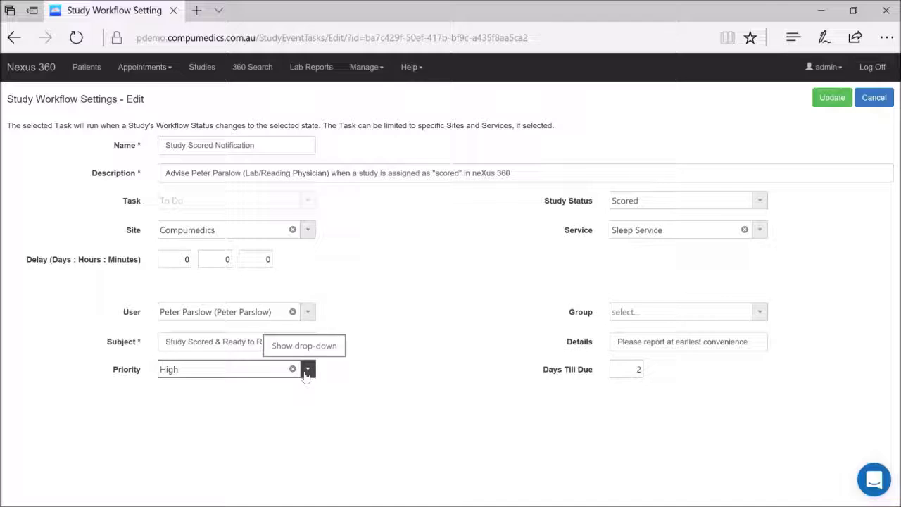
{"action": "left_click", "coordinate": [760, 313]}
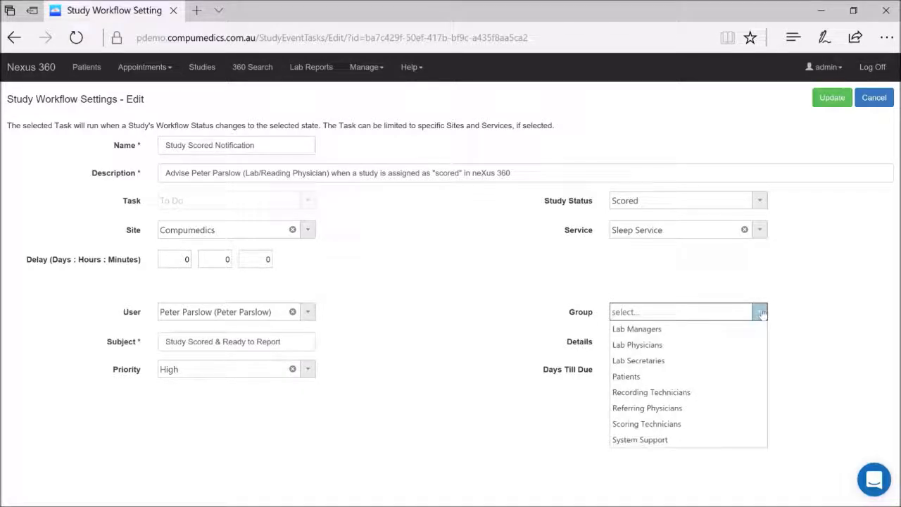
{"action": "left_click", "coordinate": [846, 335]}
{"action": "left_click", "coordinate": [640, 371]}
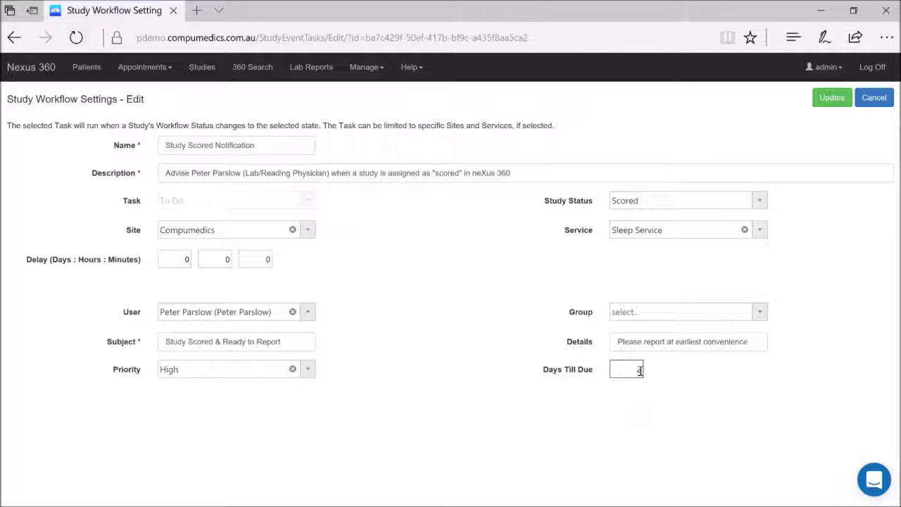
{"action": "left_click", "coordinate": [873, 103]}
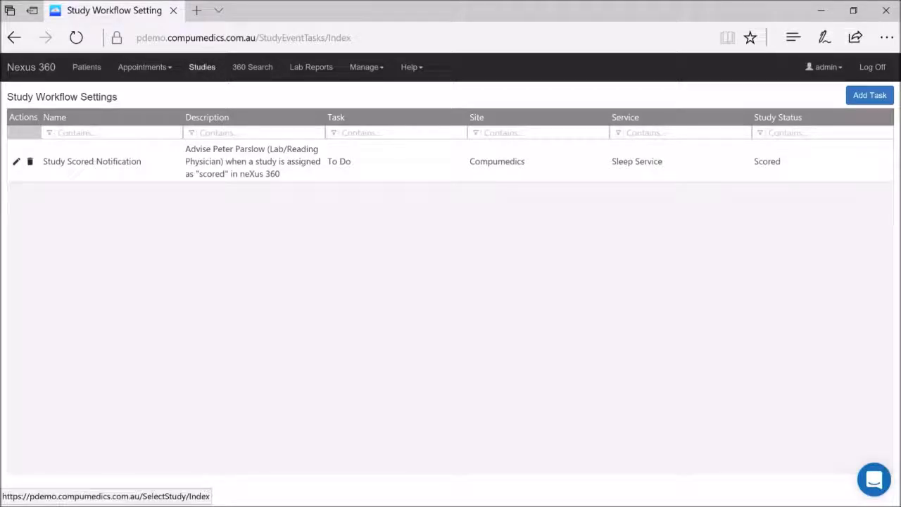
- In Studies, check the Service Type and Site filters, then launch the SAMPLE004 study
{"action": "left_click", "coordinate": [202, 67]}
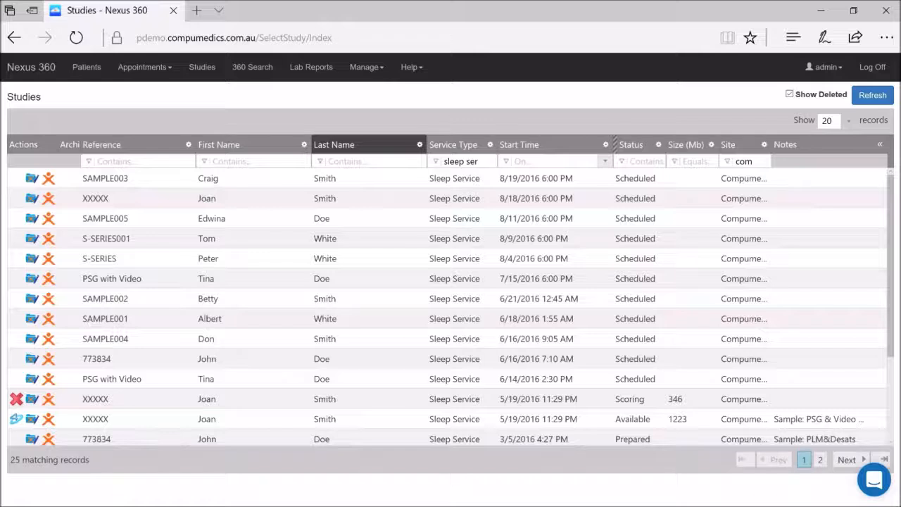
{"action": "left_click", "coordinate": [481, 161]}
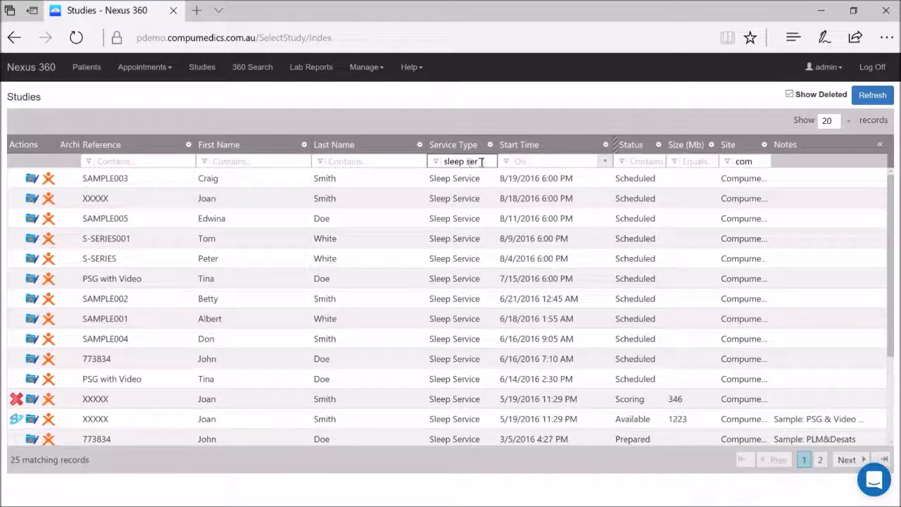
{"action": "triple_click", "coordinate": [481, 162]}
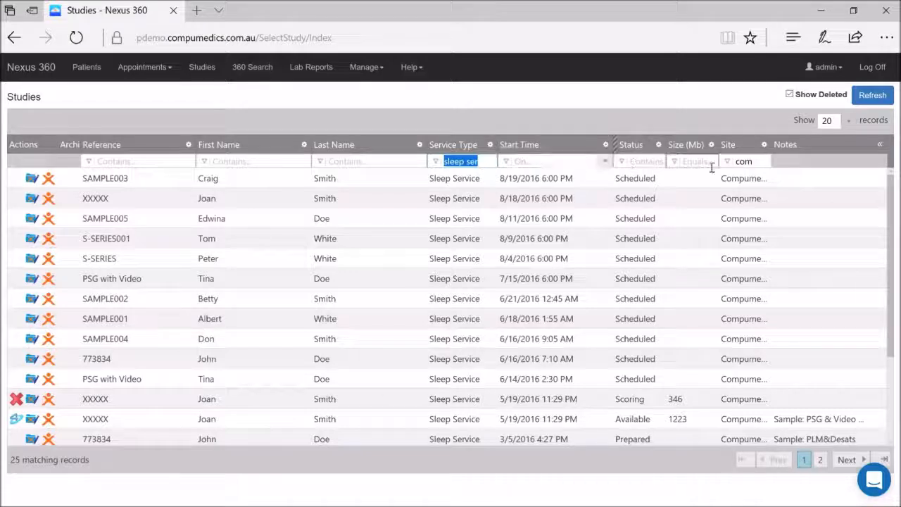
{"action": "triple_click", "coordinate": [767, 161]}
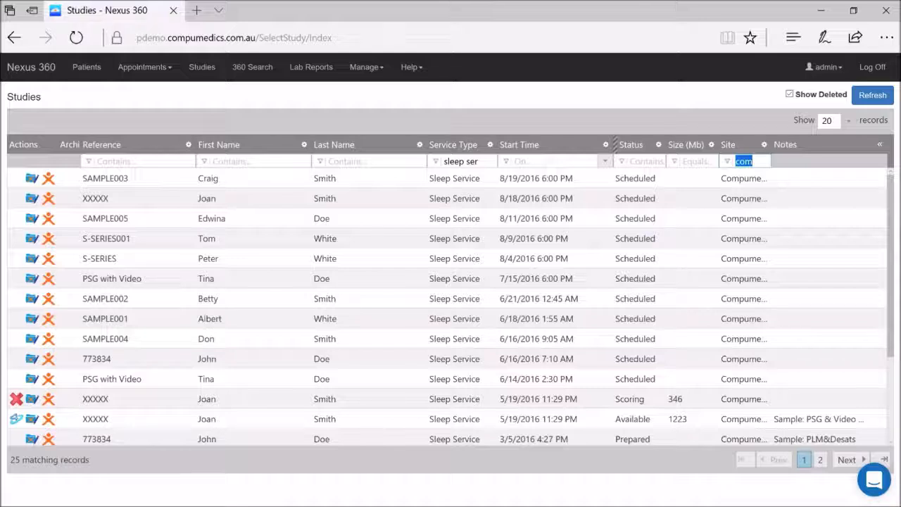
{"action": "left_click_drag", "start_coordinate": [892, 218], "coordinate": [887, 304]}
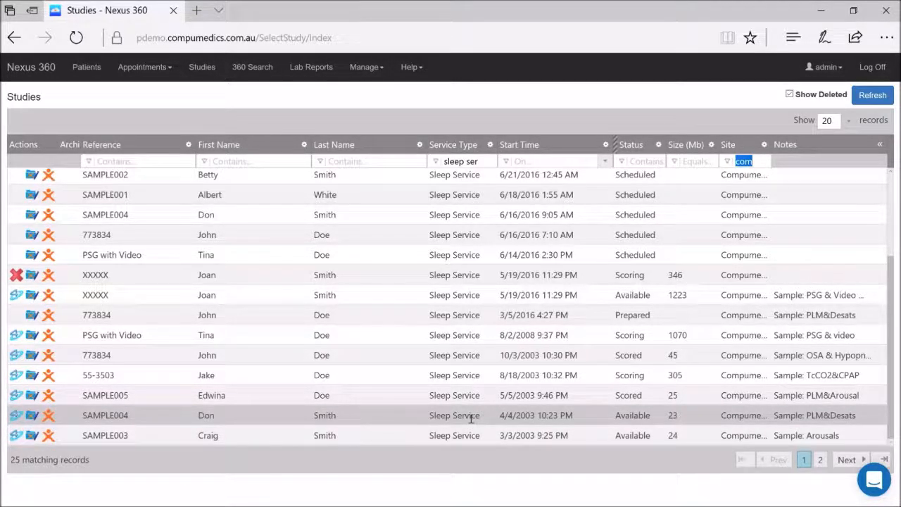
{"action": "left_click", "coordinate": [17, 416]}
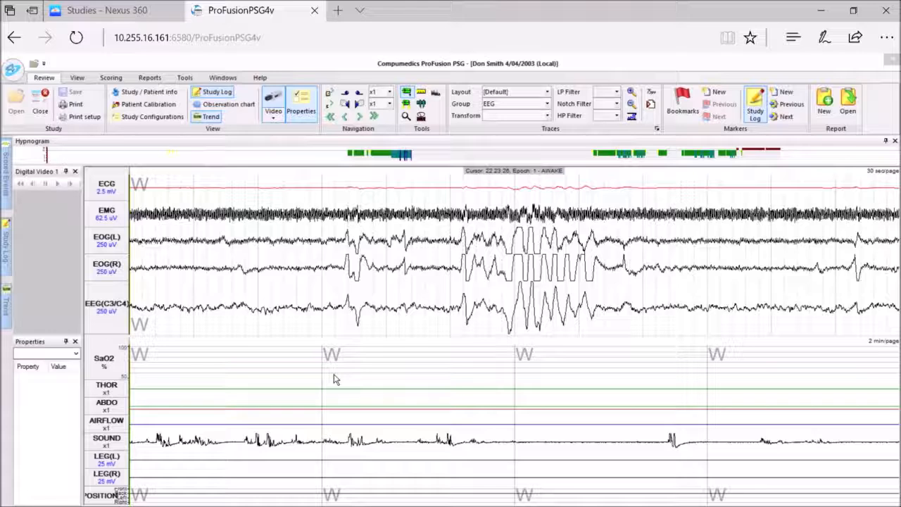
- Close the SAMPLE004 study, ticking Scoring and Scored in the State Change dialog
{"action": "left_click", "coordinate": [333, 374]}
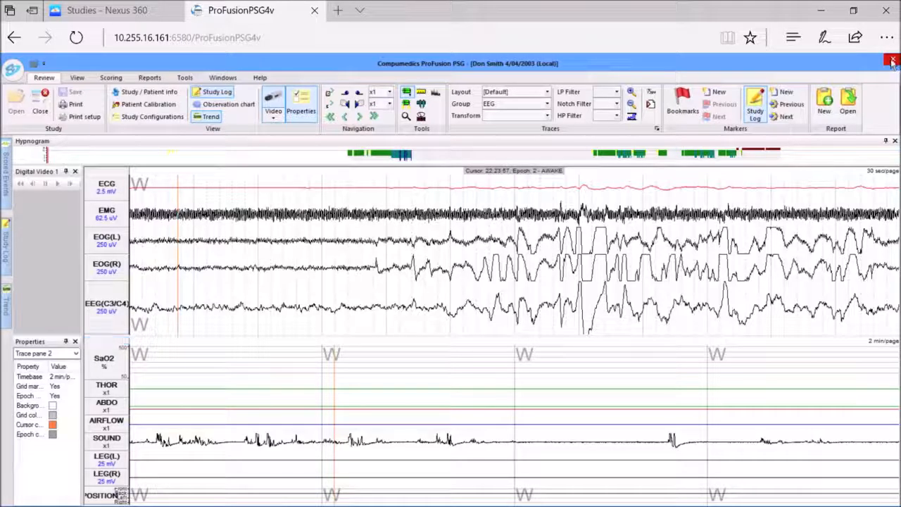
{"action": "left_click", "coordinate": [892, 62]}
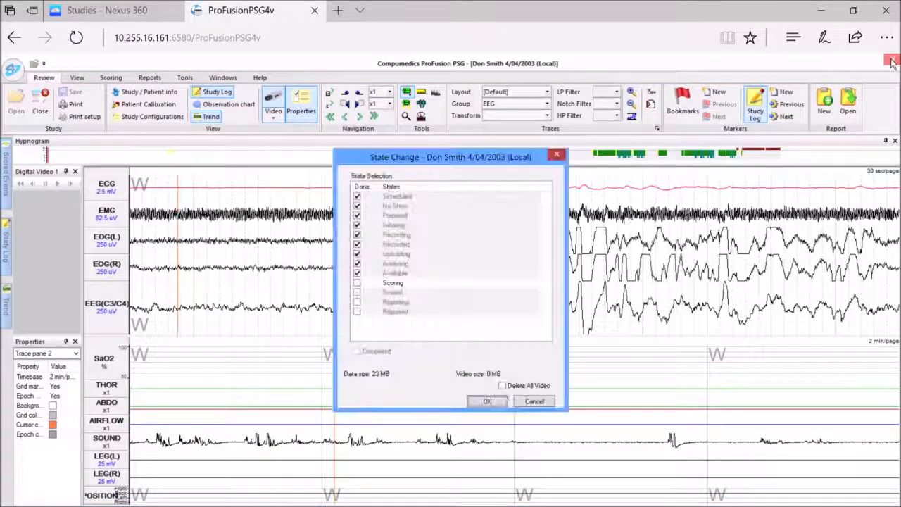
{"action": "left_click", "coordinate": [357, 282]}
{"action": "left_click", "coordinate": [357, 292]}
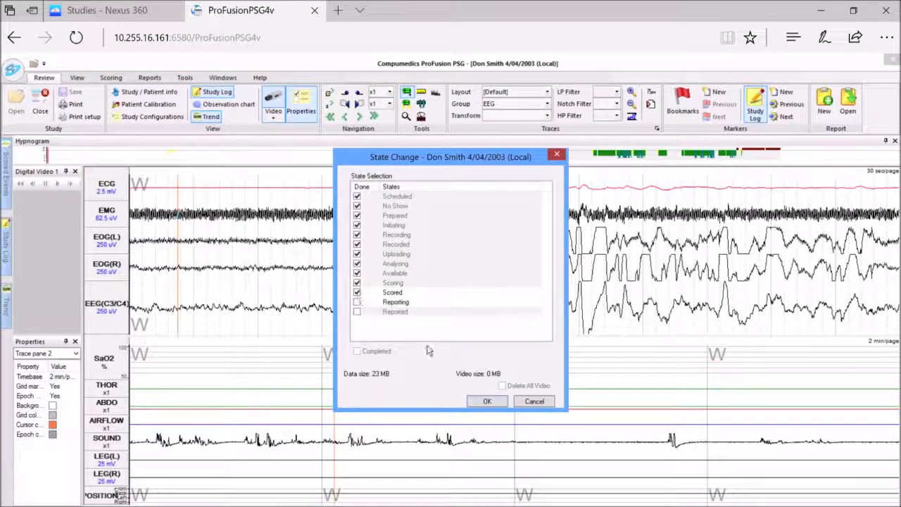
{"action": "left_click", "coordinate": [487, 400]}
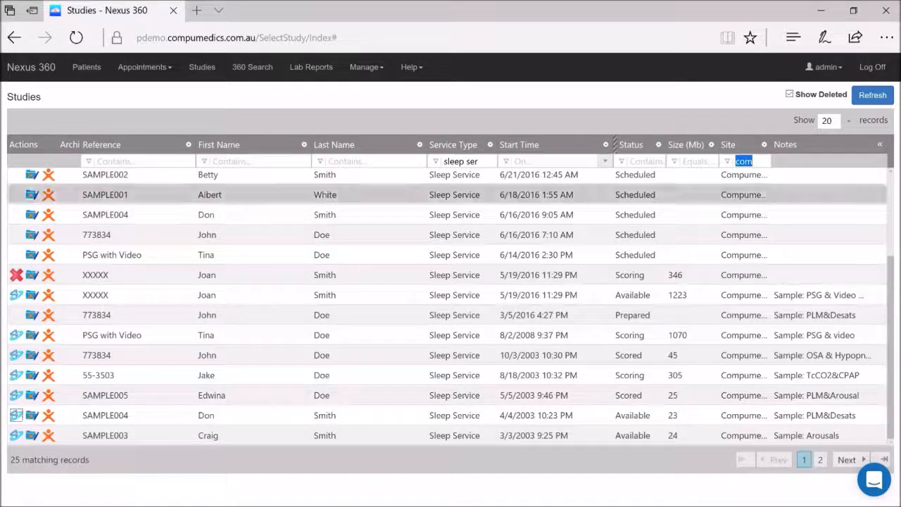
- Log off admin, sign in with the physician's user name and password, and accept the PHI notice
{"action": "left_click", "coordinate": [869, 68]}
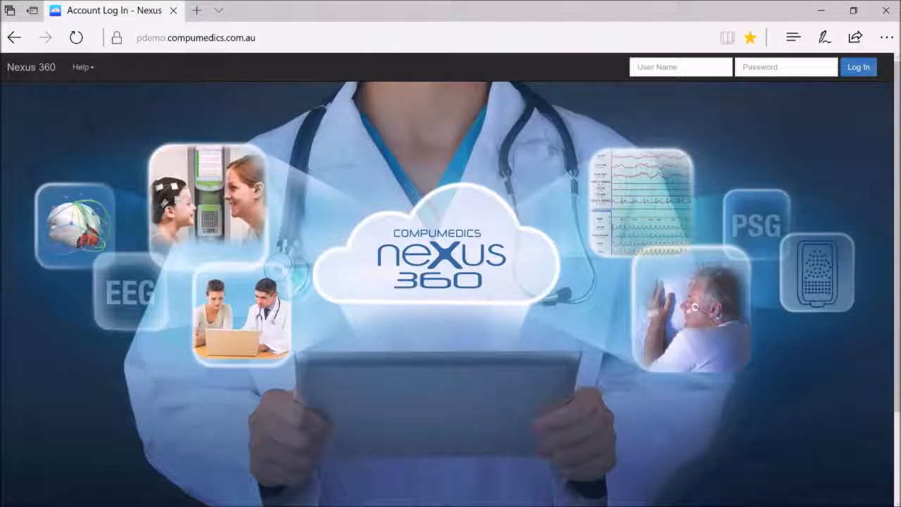
{"action": "left_click", "coordinate": [702, 68]}
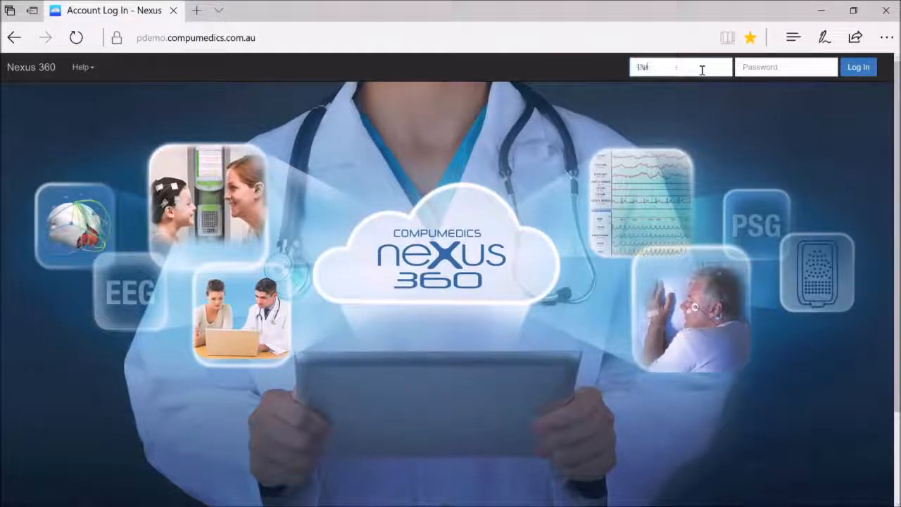
{"action": "key", "text": "Tab"}
{"action": "type", "text": "password123"}
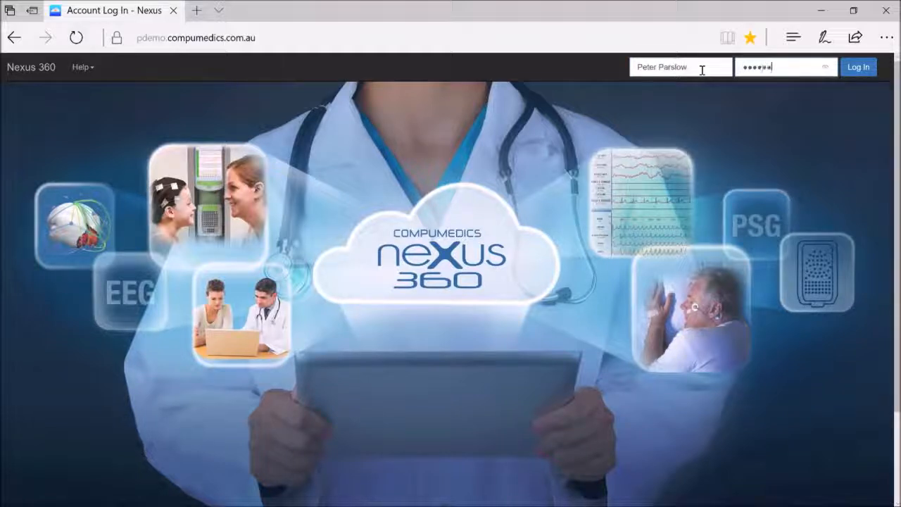
{"action": "key", "text": "Return"}
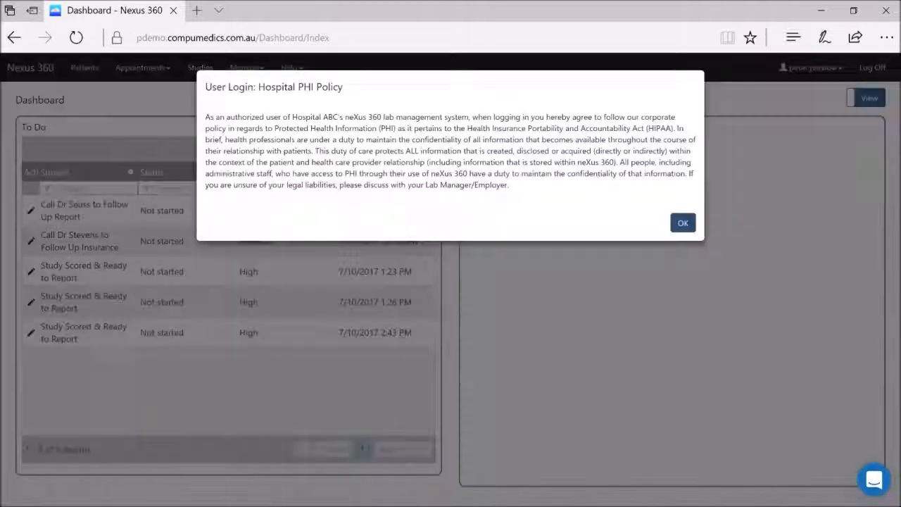
{"action": "key", "text": "Return"}
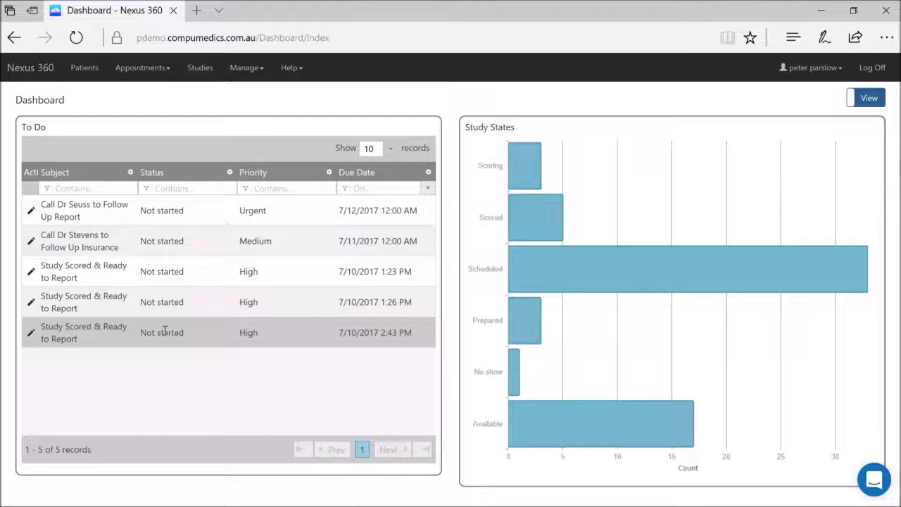
- Review the To Do Items list under Manage, then log off the physician account
{"action": "left_click", "coordinate": [257, 71]}
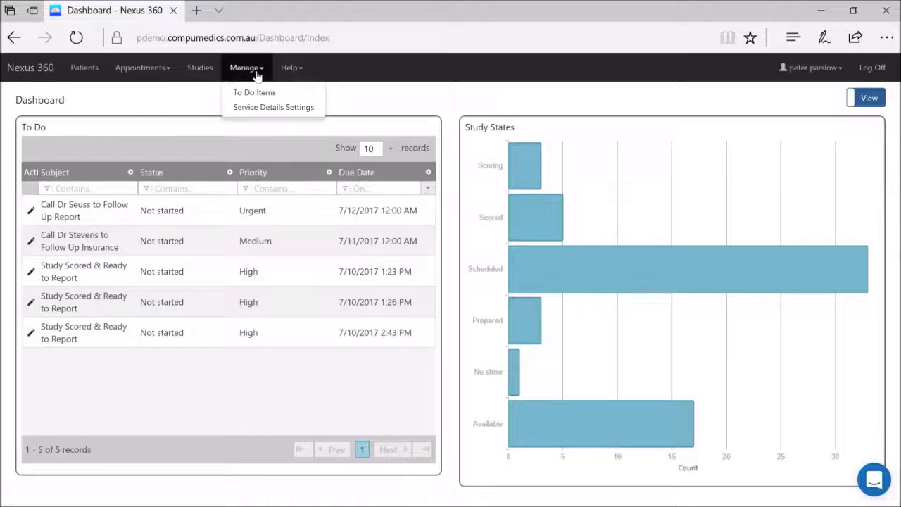
{"action": "left_click", "coordinate": [252, 93]}
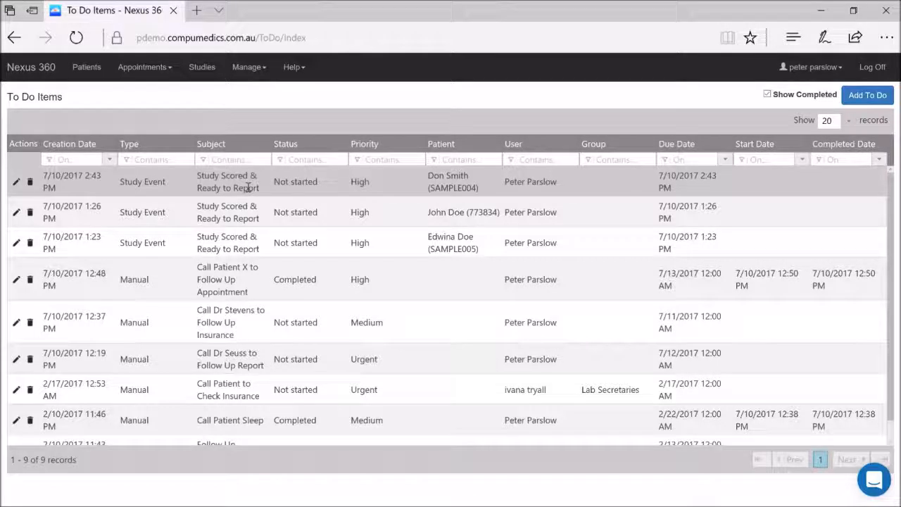
{"action": "left_click", "coordinate": [871, 68]}
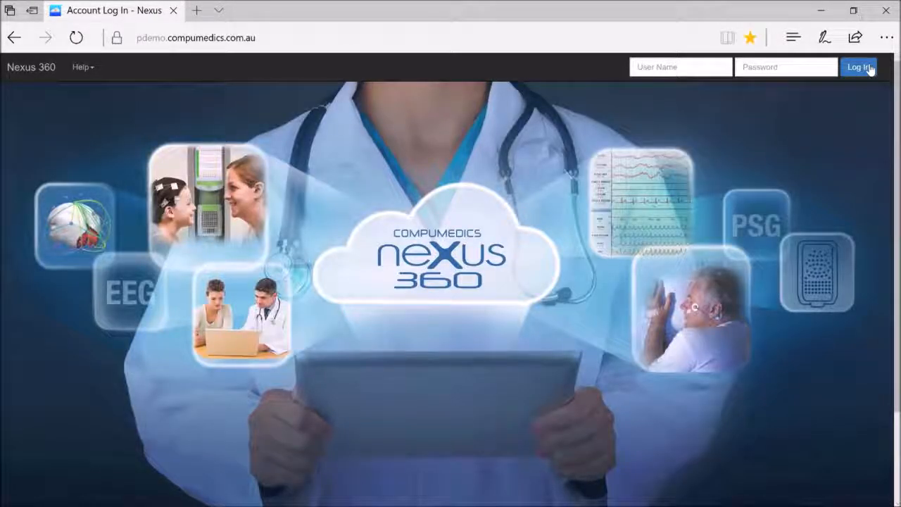